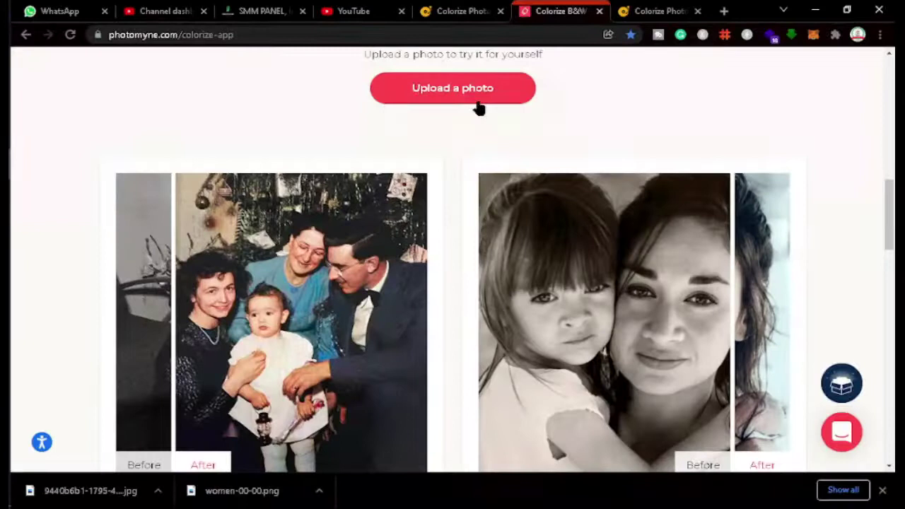
- Upload the black-and-white mountain lake landscape to Photomyne and start colorizing it
{"action": "left_click", "coordinate": [453, 88]}
{"action": "double_click", "coordinate": [263, 108]}
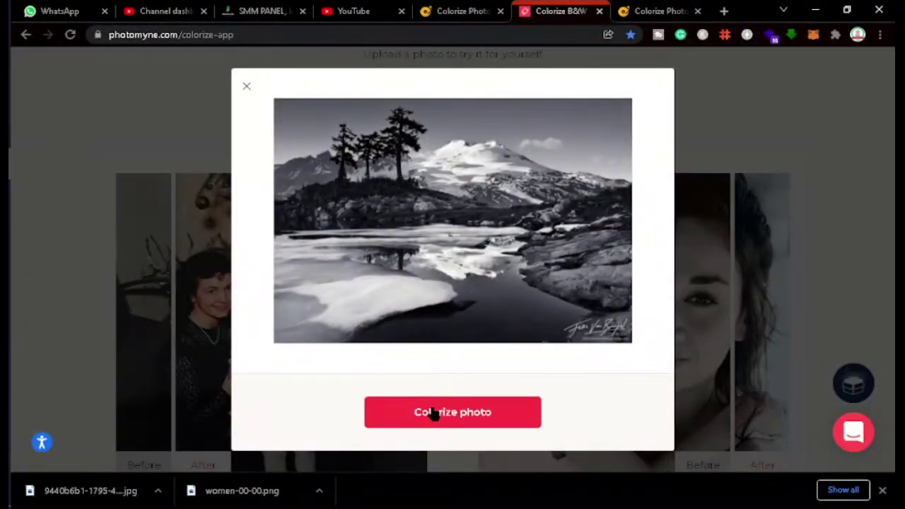
{"action": "left_click", "coordinate": [431, 414]}
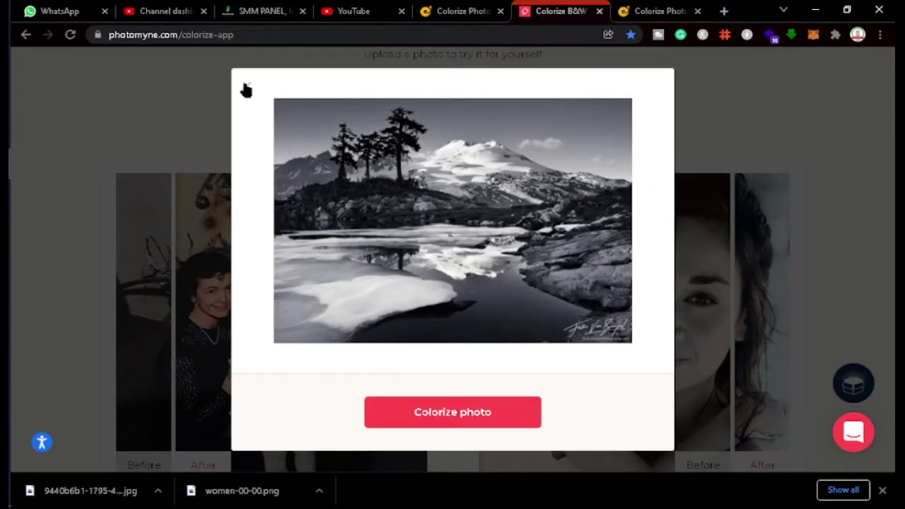
{"action": "left_click", "coordinate": [454, 418]}
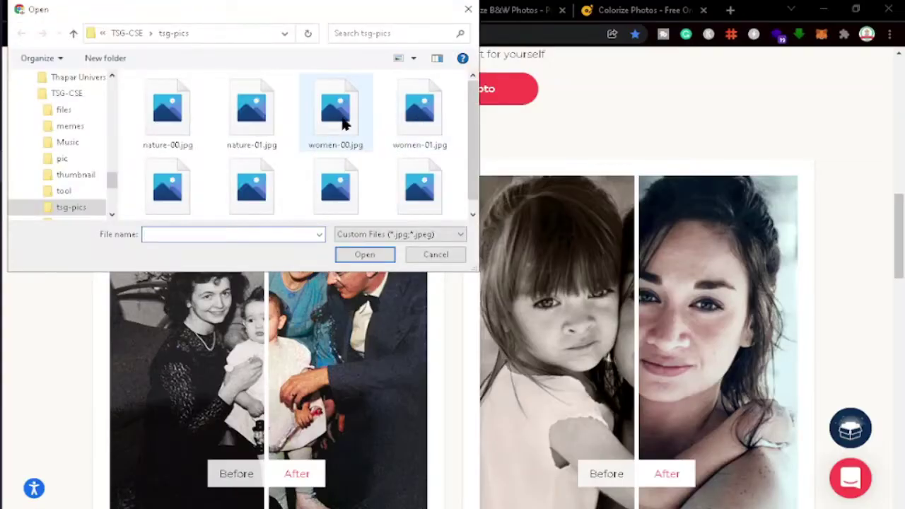
- Cancel the open file picker and return to the Photomyne colorize page
{"action": "scroll", "coordinate": [344, 124], "scroll_direction": "down", "scroll_amount": 1}
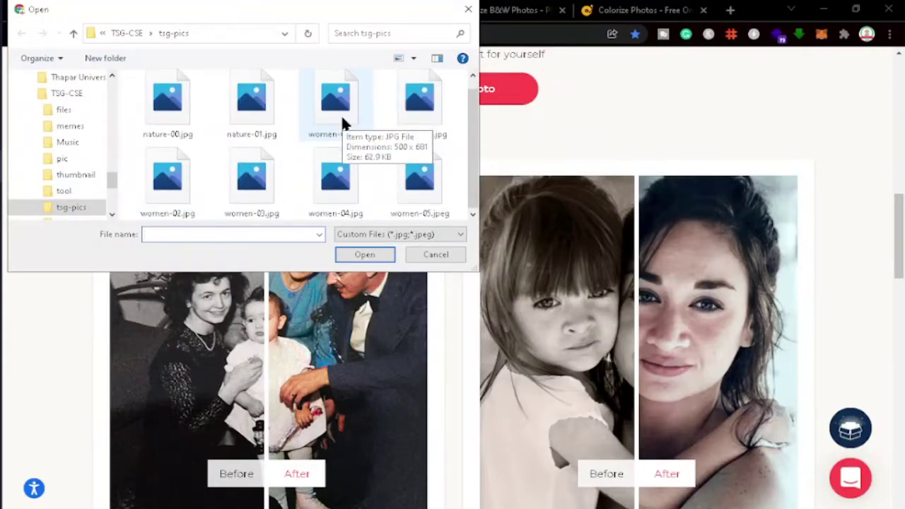
{"action": "left_click", "coordinate": [441, 253]}
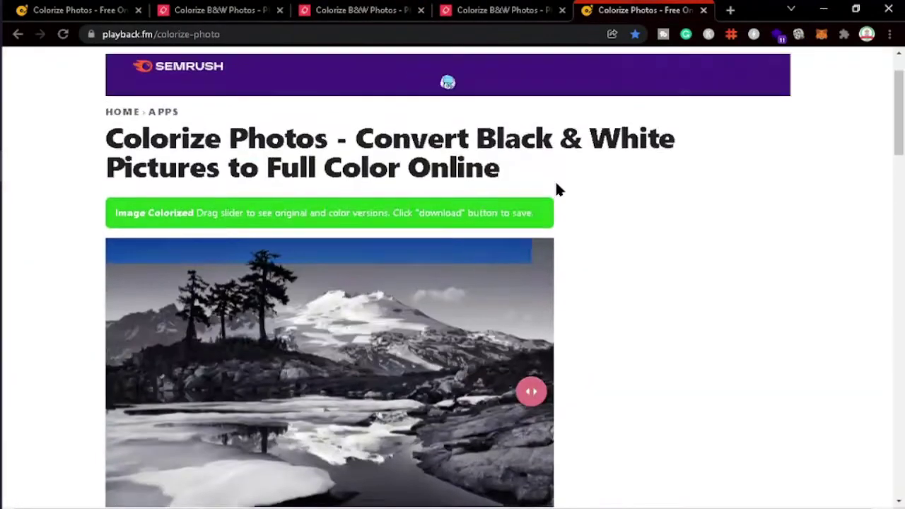
{"action": "left_click", "coordinate": [495, 10]}
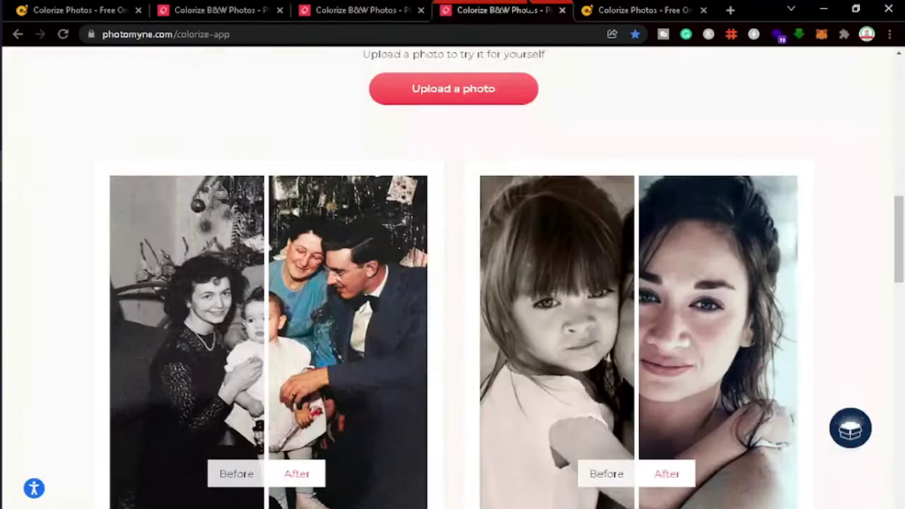
- Try uploading the non-JPG women-03.png using the All Files (*.*) filter
{"action": "left_click", "coordinate": [461, 90]}
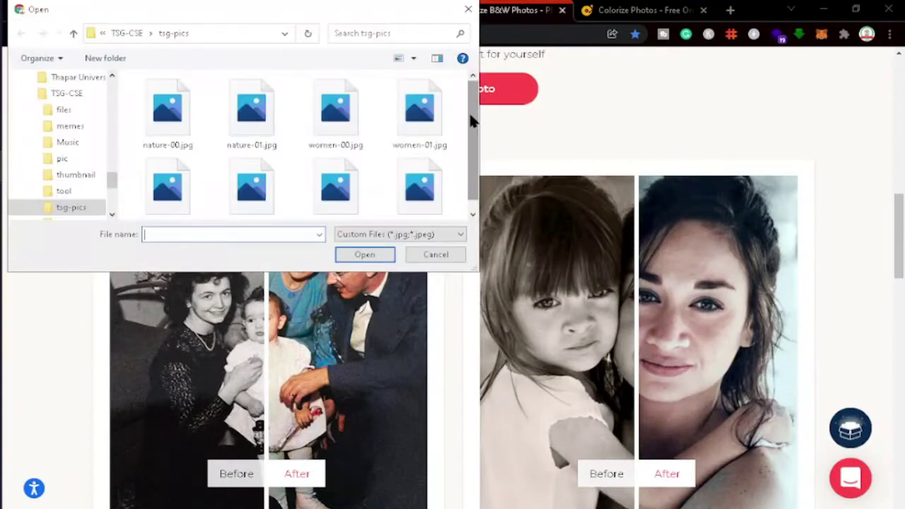
{"action": "left_click", "coordinate": [434, 234]}
{"action": "left_click", "coordinate": [416, 259]}
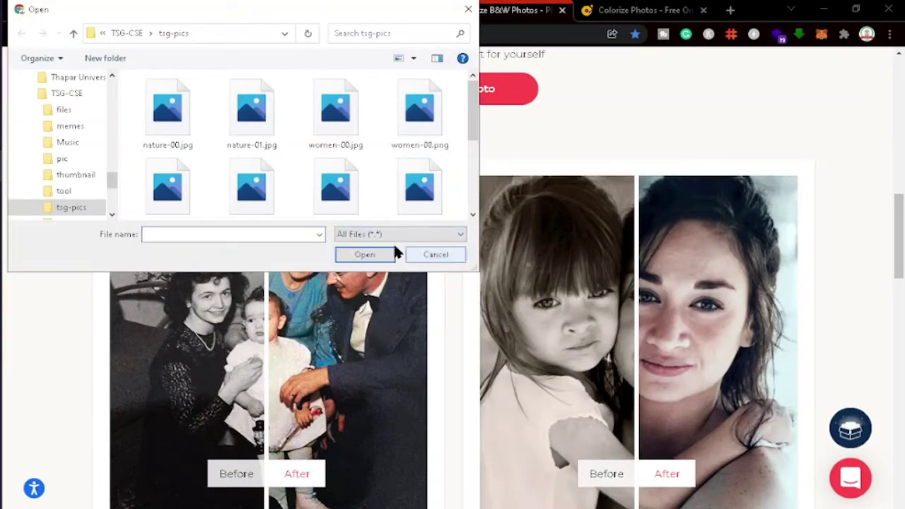
{"action": "scroll", "coordinate": [287, 164], "scroll_direction": "down", "scroll_amount": 3}
{"action": "double_click", "coordinate": [343, 129]}
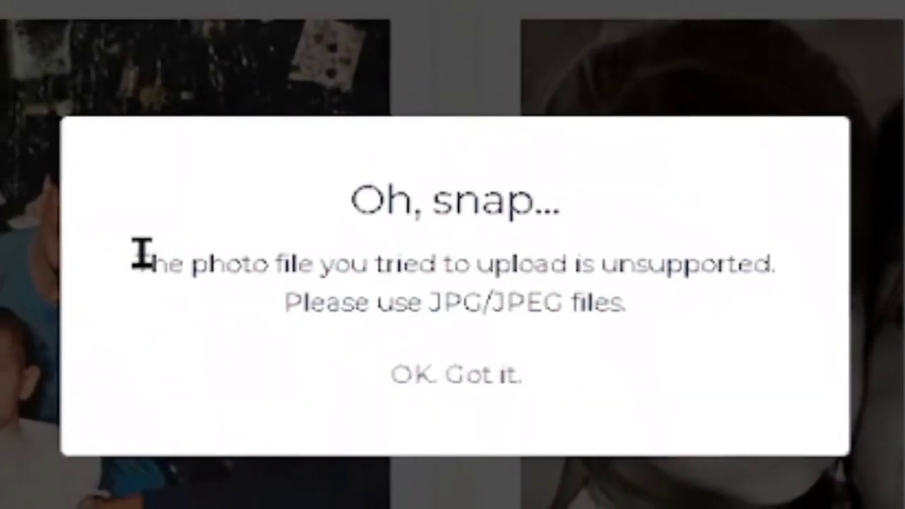
- Dismiss the error saying only JPG/JPEG files are supported
{"action": "left_click_drag", "start_coordinate": [119, 259], "coordinate": [581, 311]}
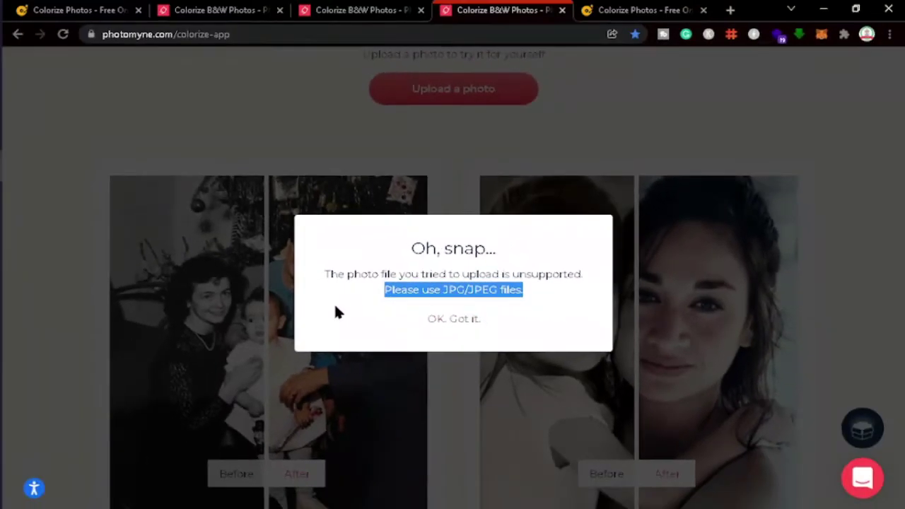
{"action": "left_click", "coordinate": [336, 312]}
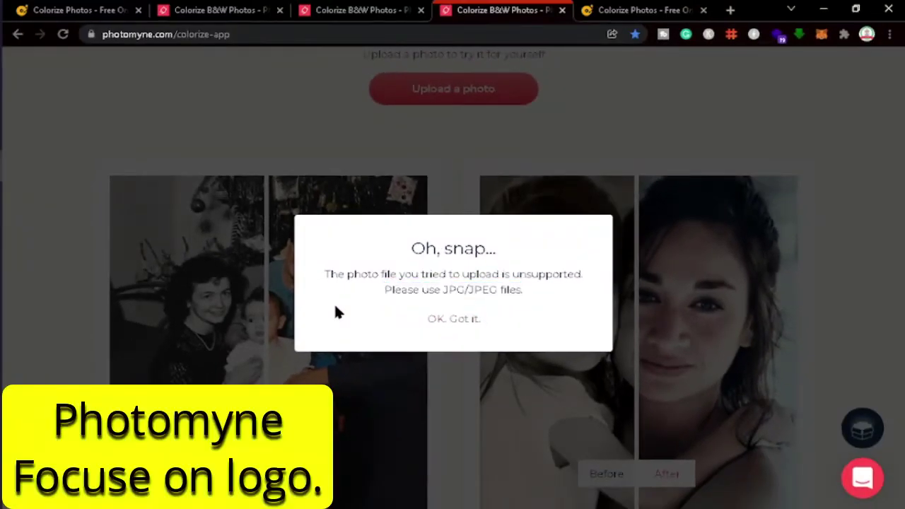
{"action": "left_click", "coordinate": [592, 82]}
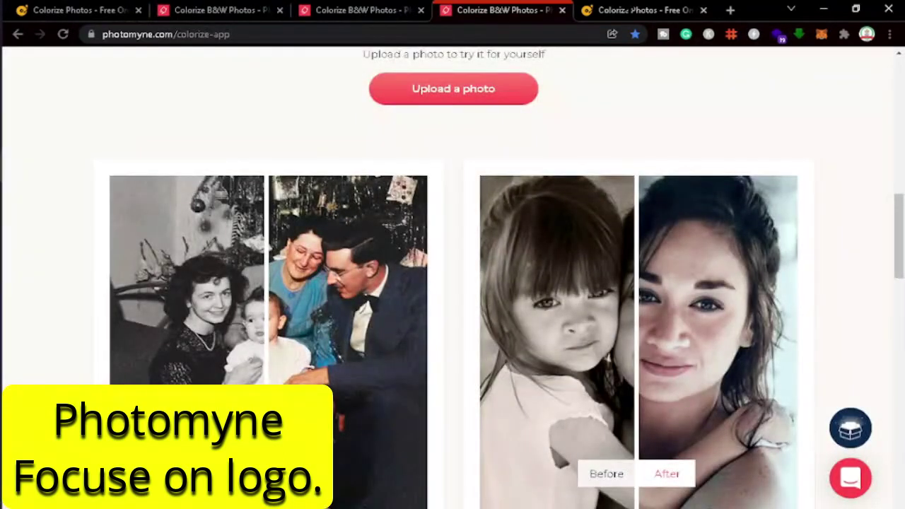
- Upload women-01.png for colorizing in the next playback.fm colorize tab
{"action": "key", "text": "ctrl+Tab"}
{"action": "scroll", "coordinate": [365, 203], "scroll_direction": "down", "scroll_amount": 5}
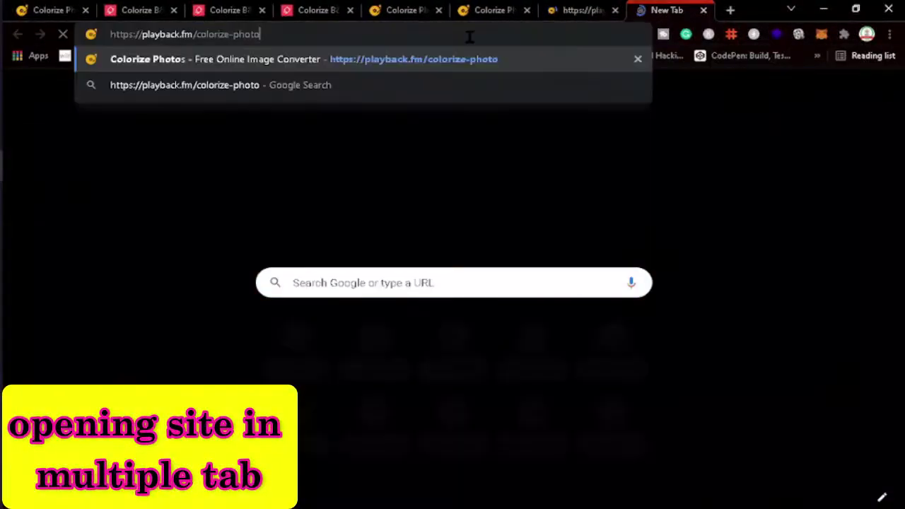
{"action": "scroll", "coordinate": [394, 309], "scroll_direction": "down", "scroll_amount": 3}
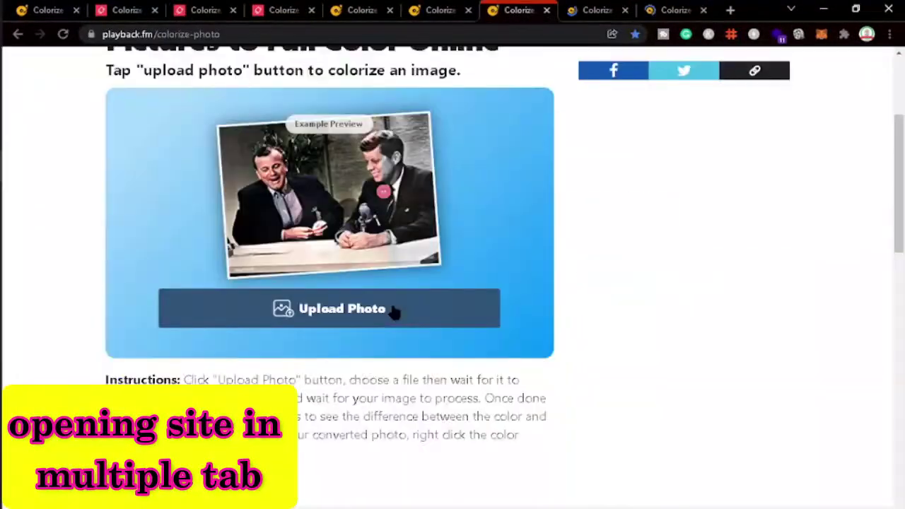
{"action": "left_click", "coordinate": [394, 309]}
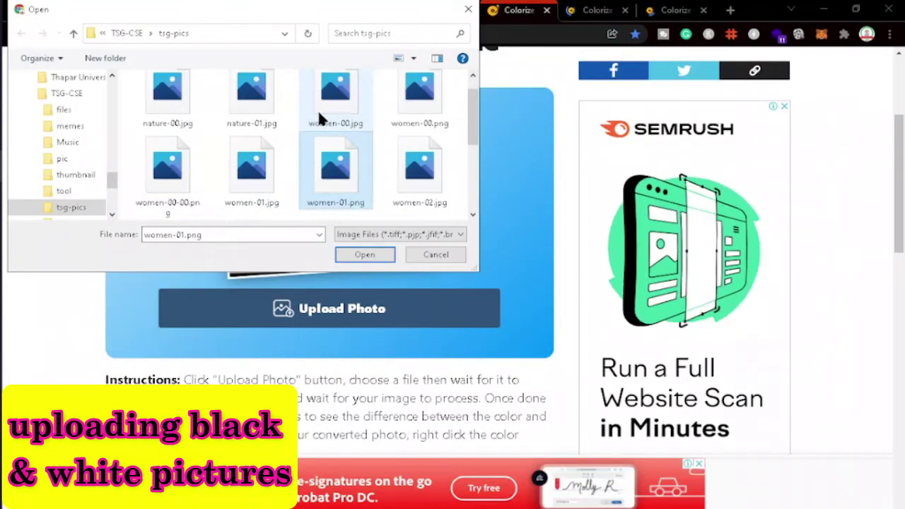
{"action": "left_click", "coordinate": [378, 253]}
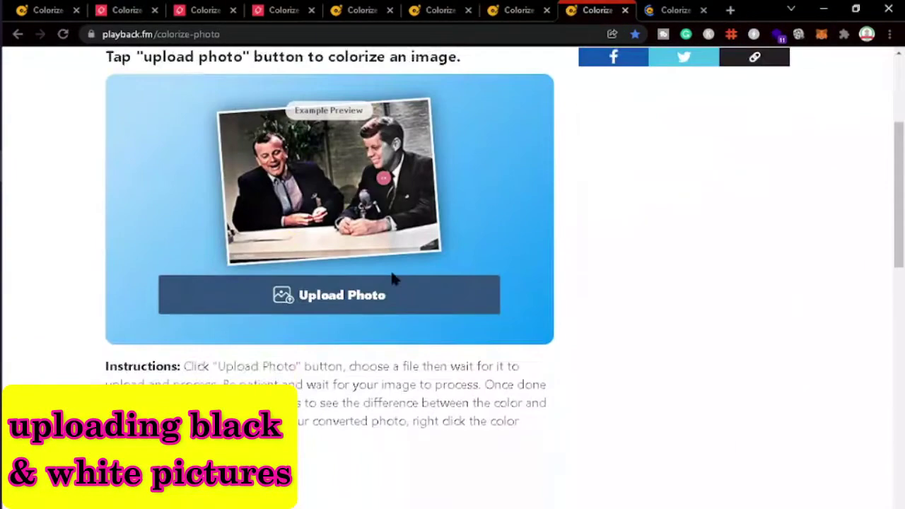
- Upload more black-and-white photos, including women-04.jpg, in the other colorize tabs
{"action": "left_click", "coordinate": [394, 280]}
{"action": "left_click", "coordinate": [421, 205]}
{"action": "left_click", "coordinate": [186, 214]}
{"action": "left_click", "coordinate": [364, 253]}
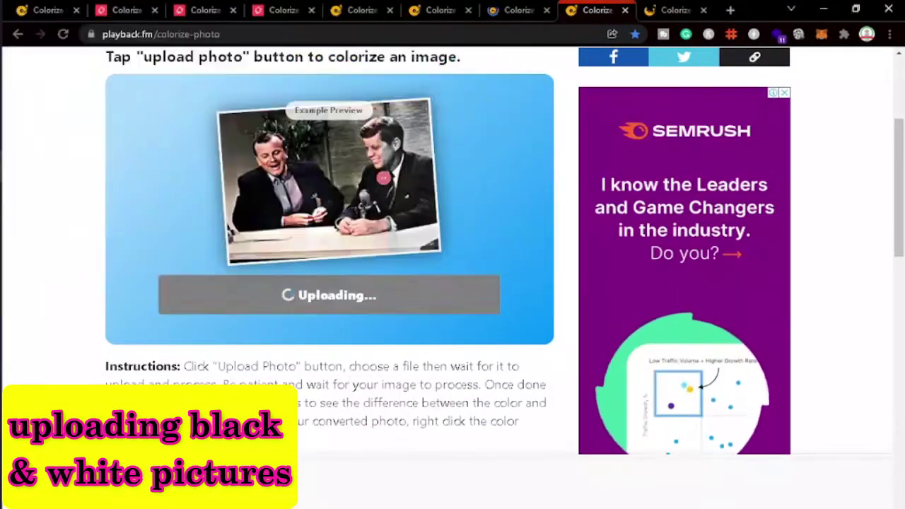
{"action": "left_click", "coordinate": [396, 269]}
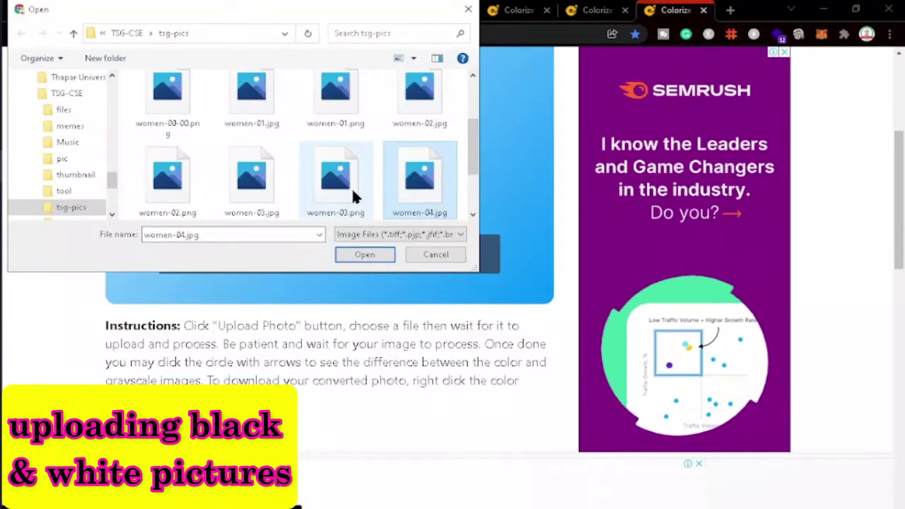
{"action": "double_click", "coordinate": [351, 196]}
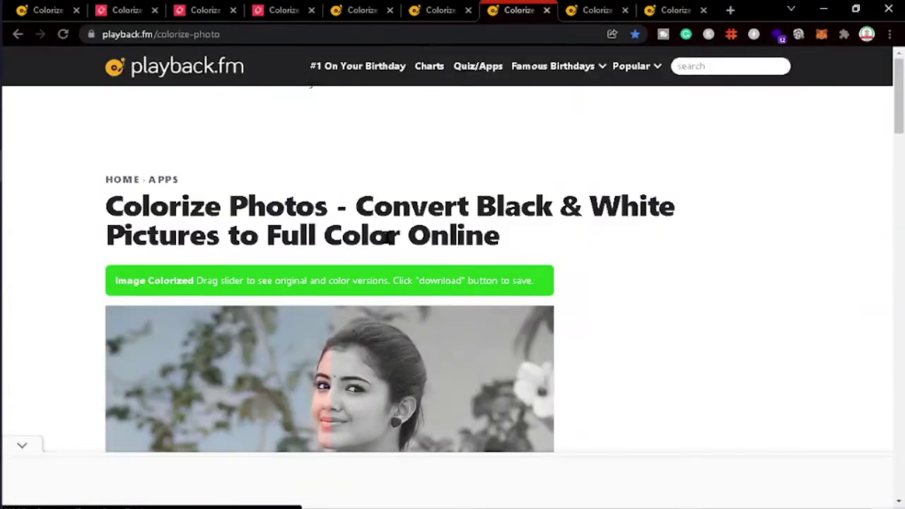
- Download the first colorized saree portrait from playback.fm as a PNG
{"action": "scroll", "coordinate": [389, 237], "scroll_direction": "down", "scroll_amount": 5}
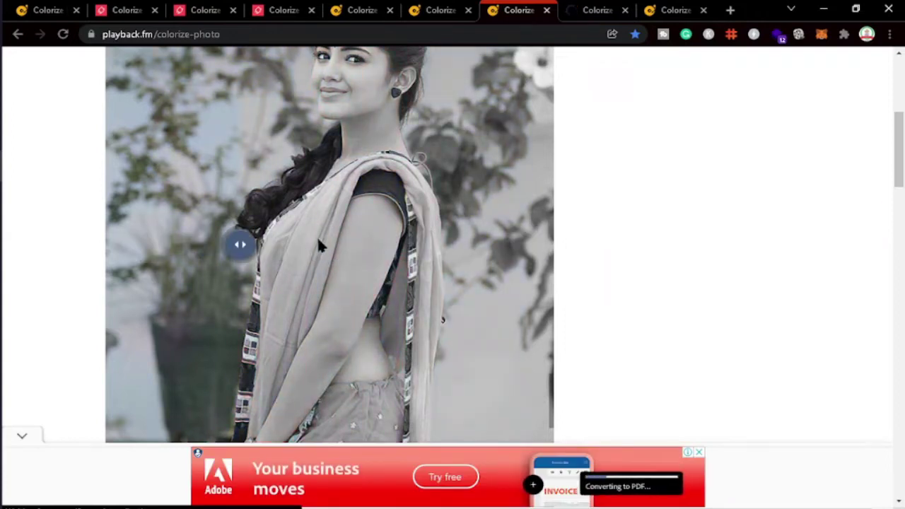
{"action": "scroll", "coordinate": [595, 223], "scroll_direction": "up", "scroll_amount": 2}
{"action": "scroll", "coordinate": [595, 223], "scroll_direction": "down", "scroll_amount": 5}
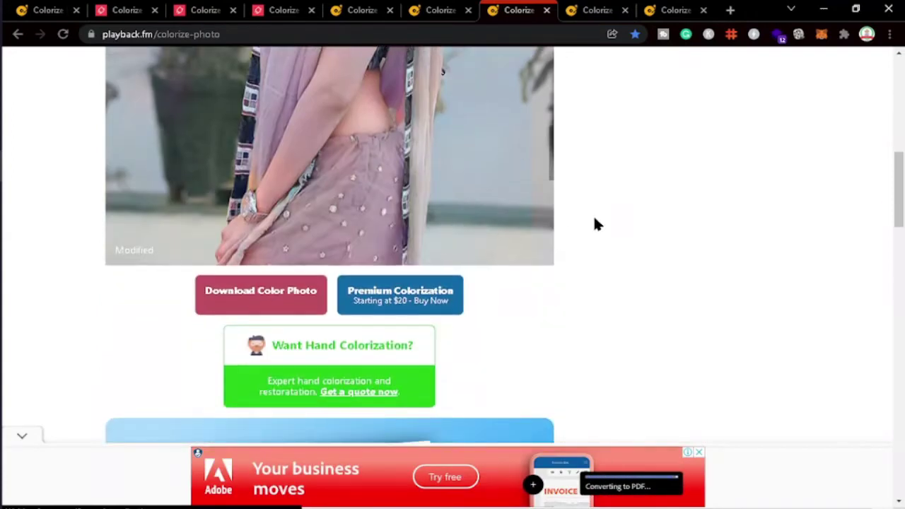
{"action": "scroll", "coordinate": [594, 224], "scroll_direction": "up", "scroll_amount": 2}
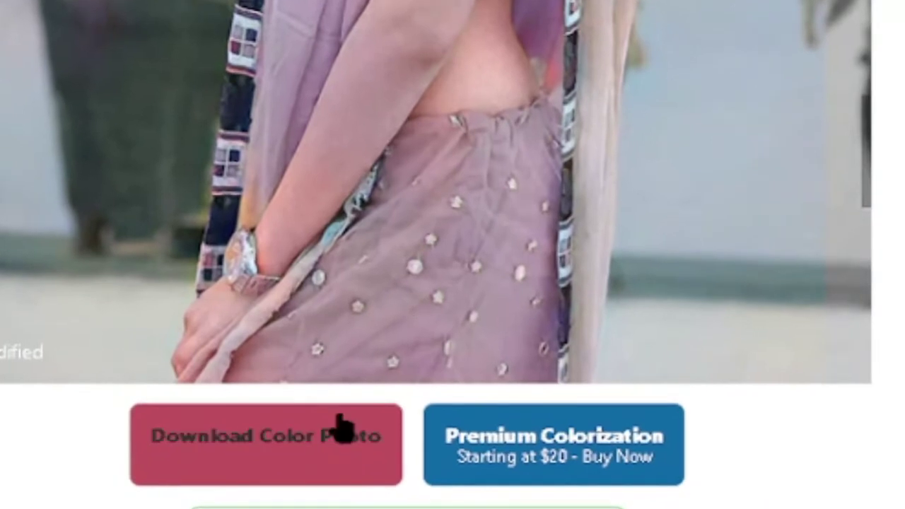
{"action": "left_click", "coordinate": [339, 429]}
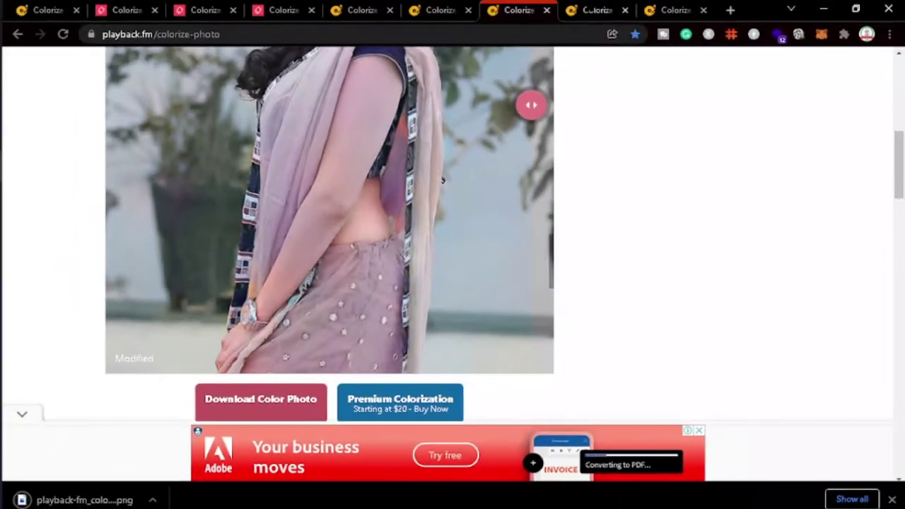
{"action": "key", "text": "ctrl+Tab"}
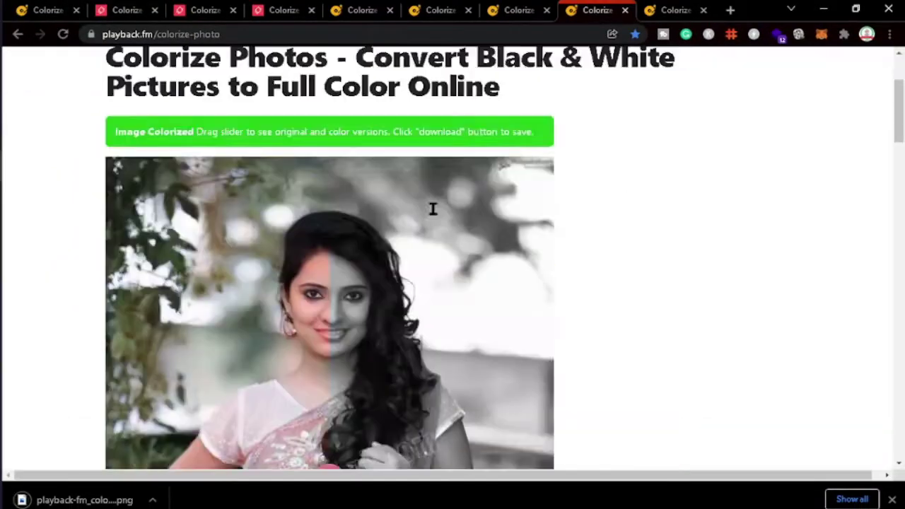
- Download the second colorized saree portrait as a PNG
{"action": "scroll", "coordinate": [430, 207], "scroll_direction": "down", "scroll_amount": 3}
{"action": "scroll", "coordinate": [580, 254], "scroll_direction": "down", "scroll_amount": 3}
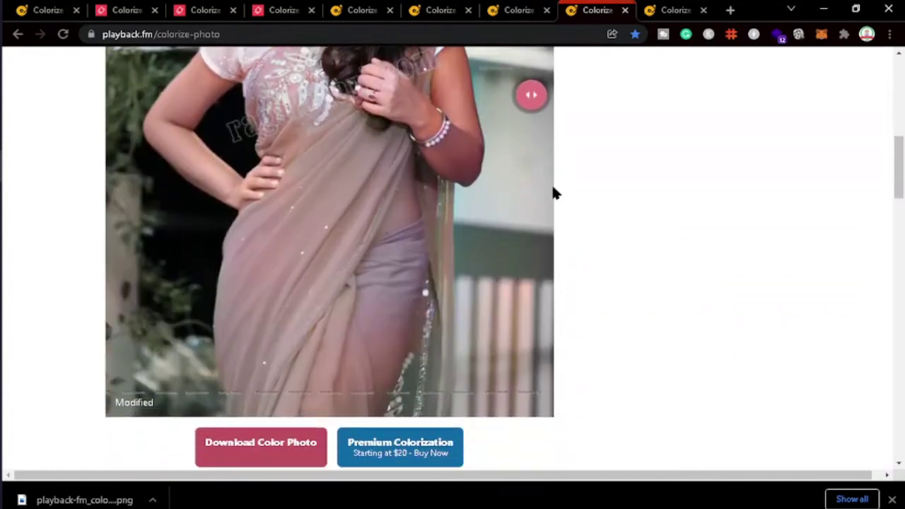
{"action": "left_click", "coordinate": [289, 441]}
{"action": "scroll", "coordinate": [550, 295], "scroll_direction": "up", "scroll_amount": 2}
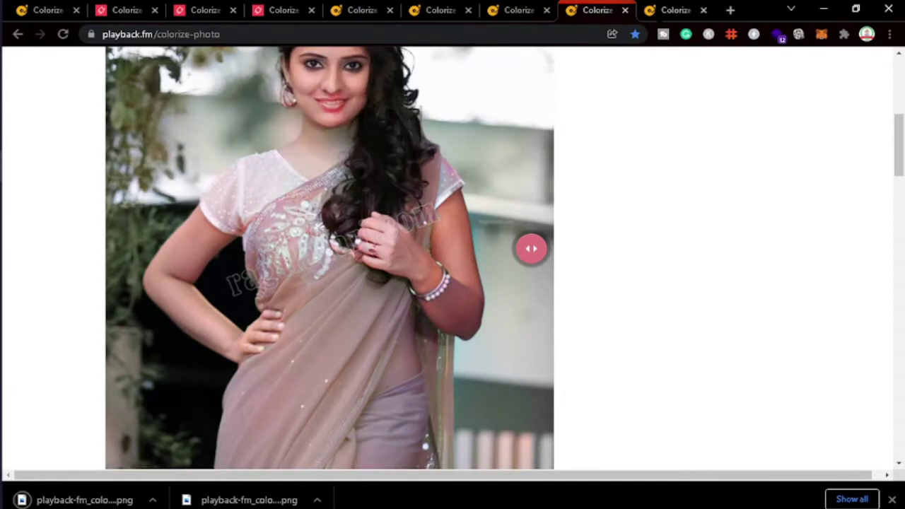
- In the next tab, compare with the comparison slider, then download the third colorized portrait as a PNG
{"action": "key", "text": "ctrl+Tab"}
{"action": "scroll", "coordinate": [339, 382], "scroll_direction": "down", "scroll_amount": 3}
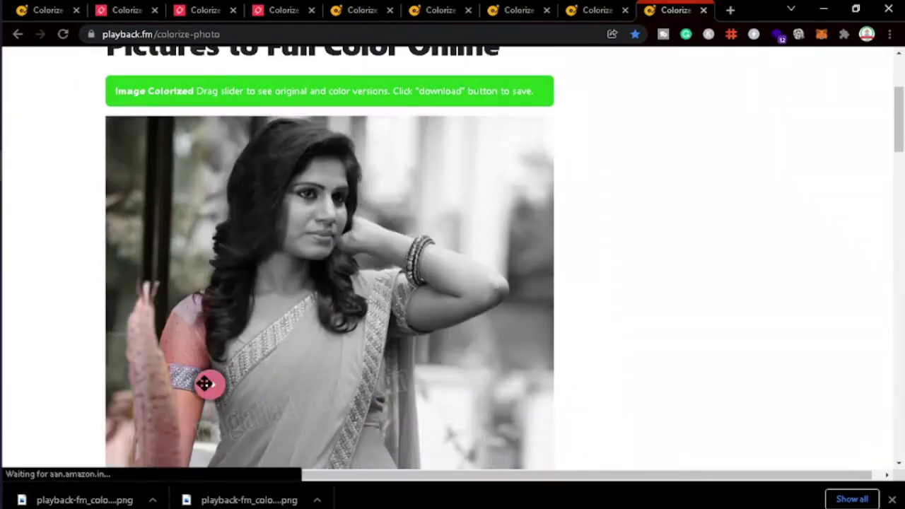
{"action": "scroll", "coordinate": [204, 383], "scroll_direction": "down", "scroll_amount": 2}
{"action": "mouse_move", "coordinate": [210, 259]}
{"action": "left_mouse_down"}
{"action": "mouse_move", "coordinate": [182, 277]}
{"action": "mouse_move", "coordinate": [592, 218]}
{"action": "left_mouse_up"}
{"action": "scroll", "coordinate": [592, 219], "scroll_direction": "down", "scroll_amount": 3}
{"action": "scroll", "coordinate": [591, 219], "scroll_direction": "up", "scroll_amount": 1}
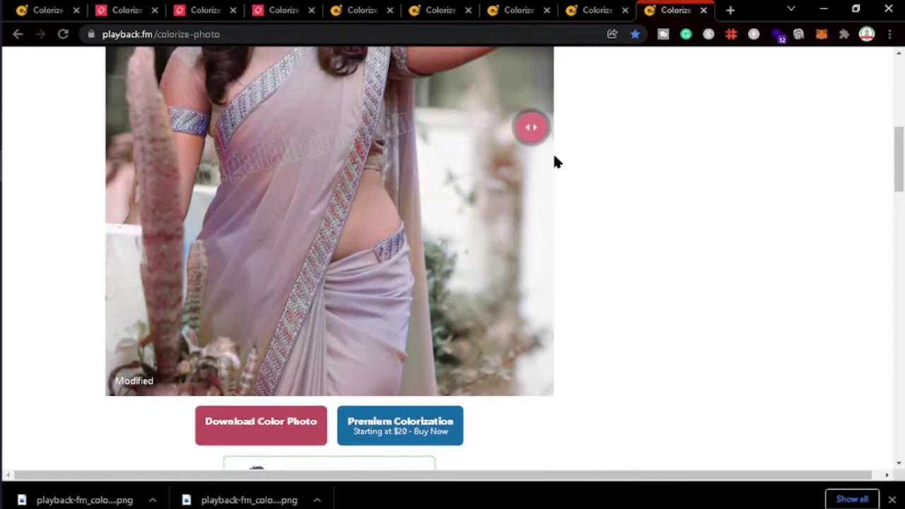
{"action": "scroll", "coordinate": [212, 212], "scroll_direction": "up", "scroll_amount": 2}
{"action": "left_click_drag", "start_coordinate": [182, 235], "coordinate": [363, 228]}
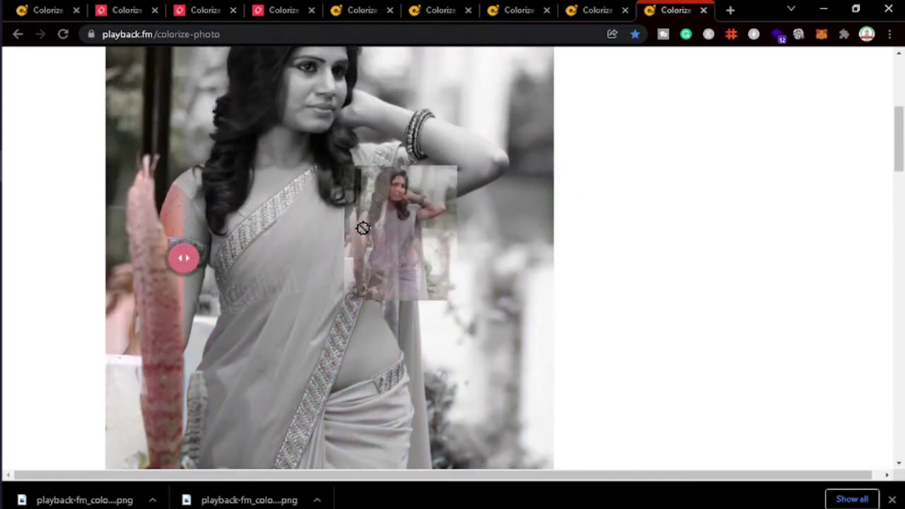
{"action": "left_click_drag", "start_coordinate": [184, 256], "coordinate": [683, 253]}
{"action": "scroll", "coordinate": [683, 252], "scroll_direction": "down", "scroll_amount": 3}
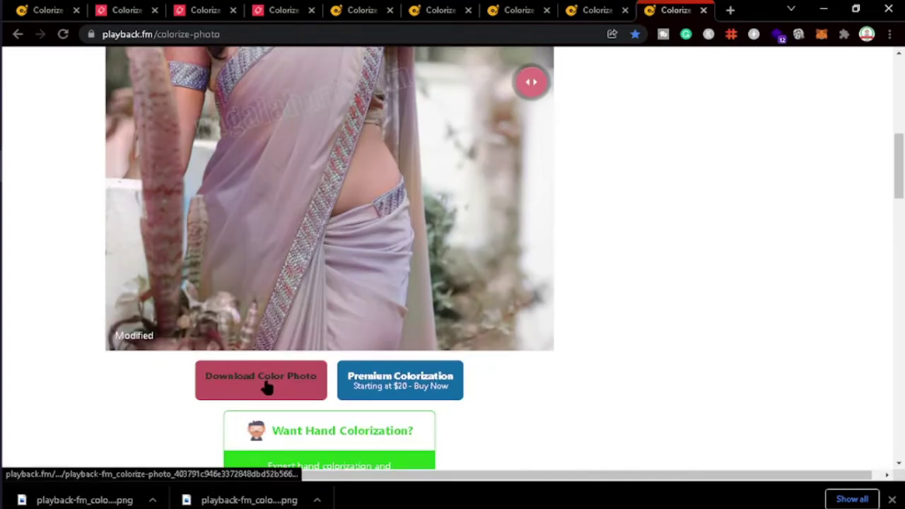
{"action": "left_click", "coordinate": [267, 387]}
{"action": "scroll", "coordinate": [645, 248], "scroll_direction": "up", "scroll_amount": 5}
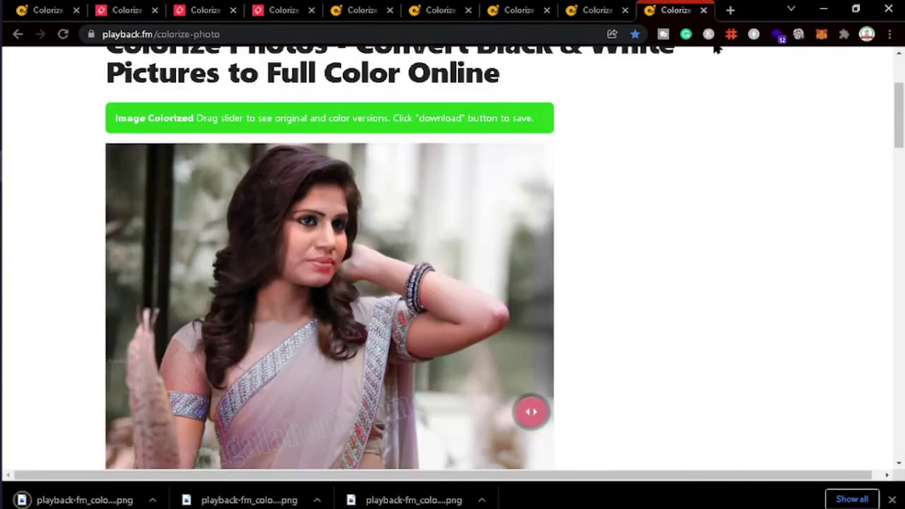
- Load the playback.fm colorize-photo page in a new tab and upload women-04.png
{"action": "left_click", "coordinate": [731, 10]}
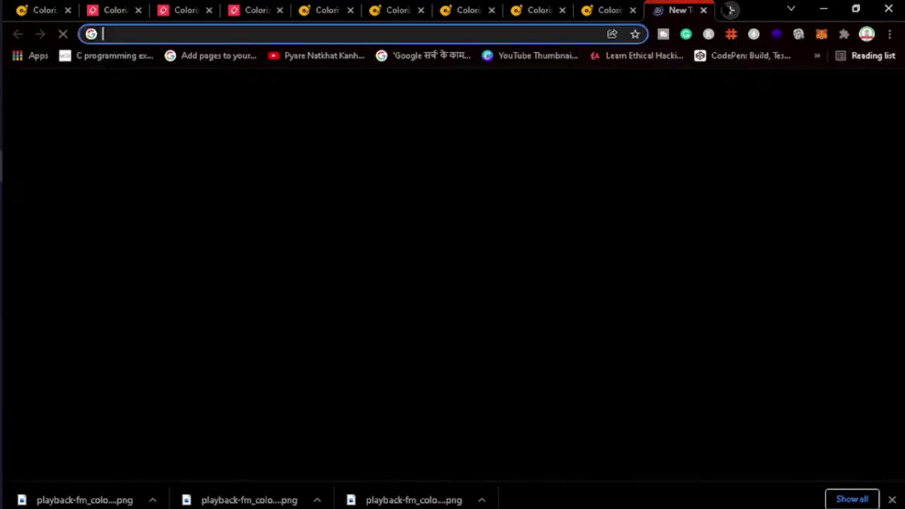
{"action": "type", "text": "https://playback.fm/colorize-photo"}
{"action": "key", "text": "Return"}
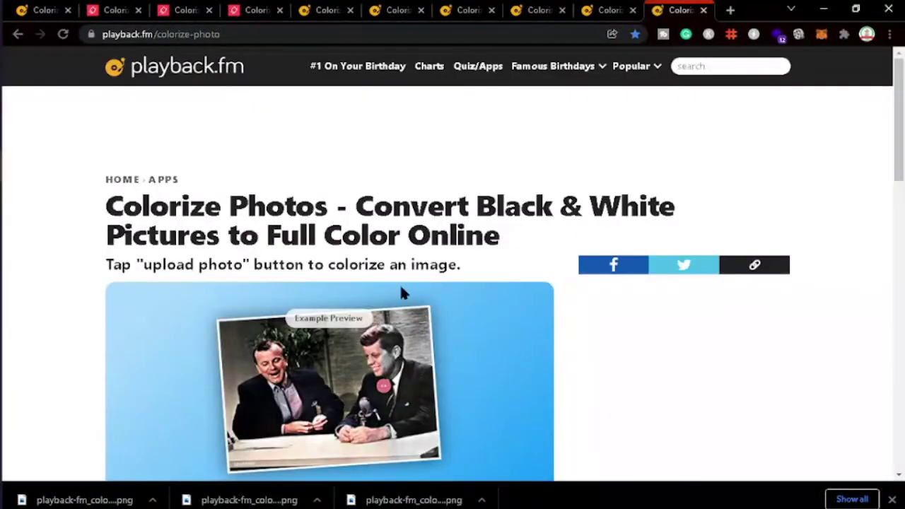
{"action": "scroll", "coordinate": [400, 284], "scroll_direction": "down", "scroll_amount": 3}
{"action": "left_click", "coordinate": [393, 273]}
{"action": "left_click", "coordinate": [386, 204]}
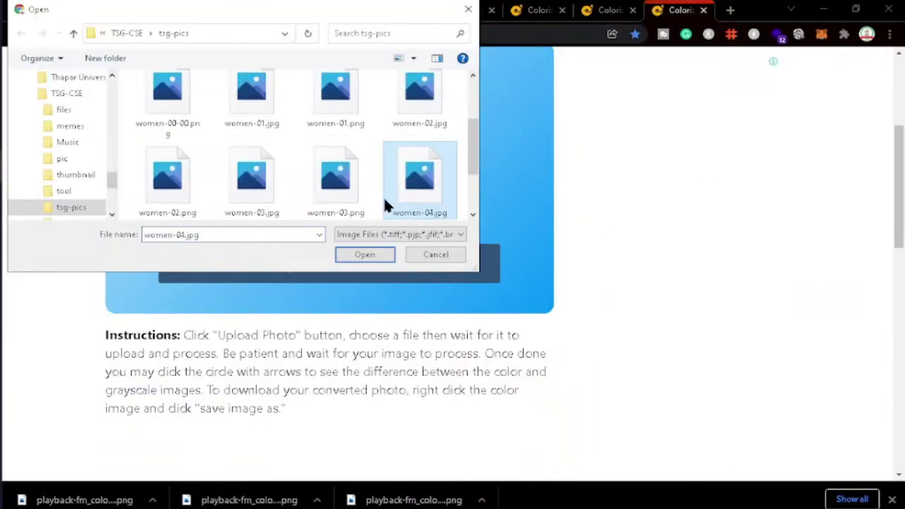
{"action": "key", "text": "Right"}
{"action": "key", "text": "Right"}
{"action": "key", "text": "Right"}
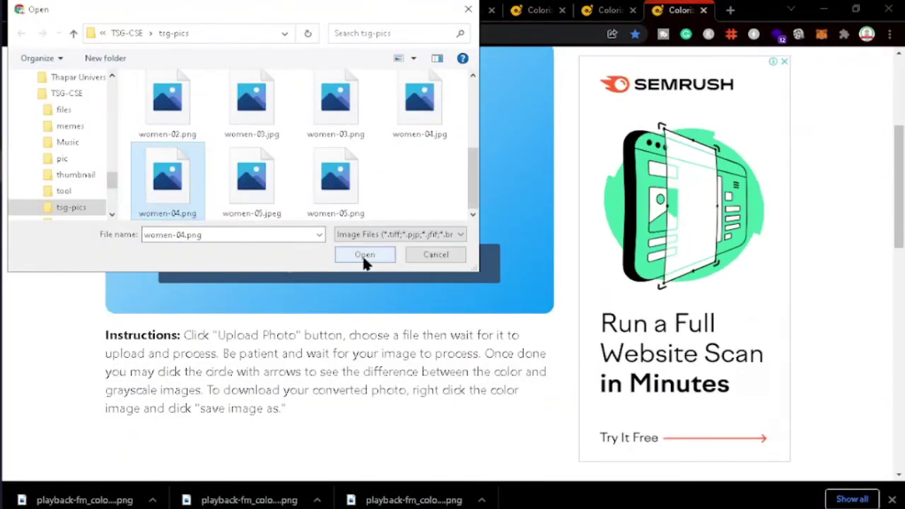
{"action": "left_click", "coordinate": [365, 256]}
- Load the colorize-photo page in another new tab and upload a second photo
{"action": "key", "text": "ctrl+t"}
{"action": "type", "text": "https://playback.fm/colorize-photo"}
{"action": "key", "text": "Return"}
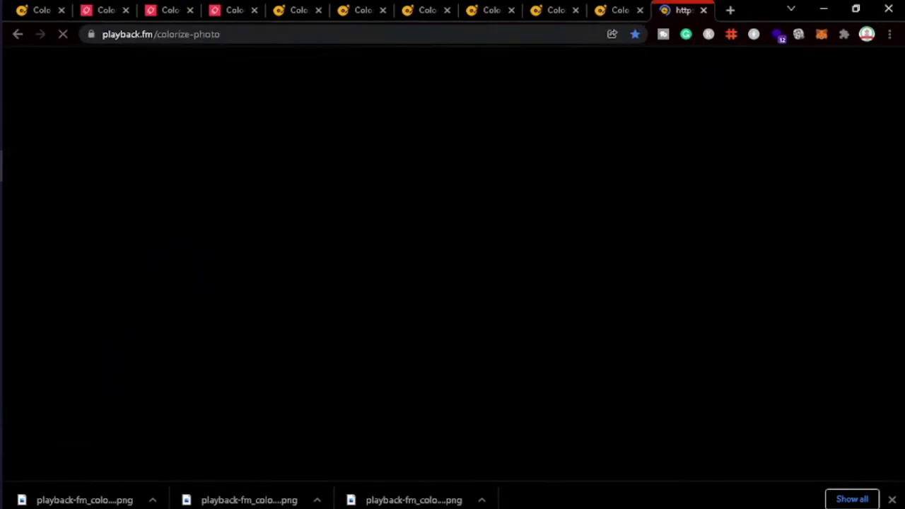
{"action": "scroll", "coordinate": [365, 365], "scroll_direction": "down", "scroll_amount": 4}
{"action": "left_click", "coordinate": [350, 219]}
{"action": "double_click", "coordinate": [347, 212]}
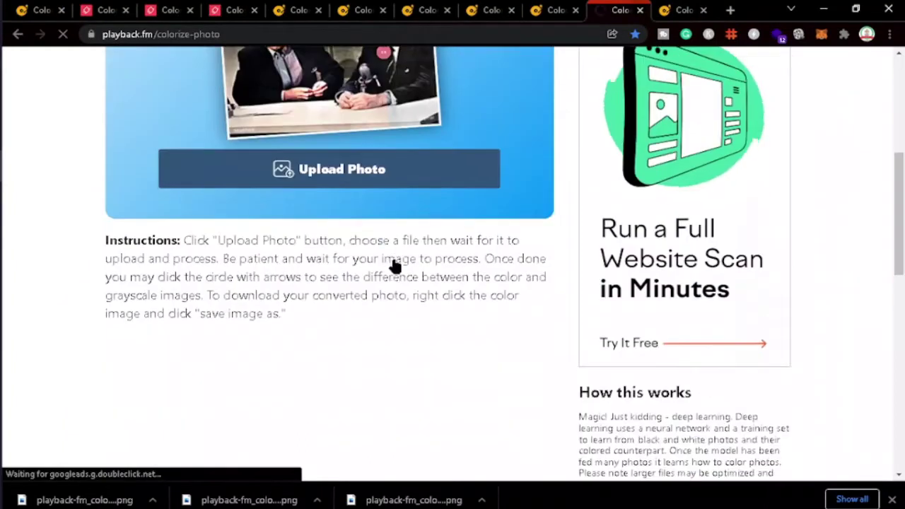
- Compare the new colorized photo with its grey original using the comparison slider
{"action": "scroll", "coordinate": [525, 192], "scroll_direction": "down", "scroll_amount": 4}
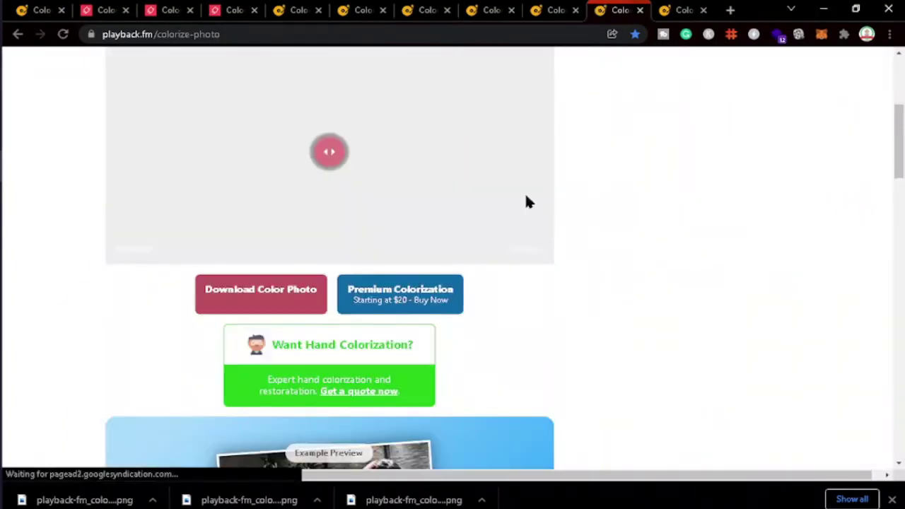
{"action": "scroll", "coordinate": [540, 168], "scroll_direction": "up", "scroll_amount": 1}
{"action": "scroll", "coordinate": [590, 198], "scroll_direction": "down", "scroll_amount": 3}
{"action": "left_click_drag", "start_coordinate": [327, 187], "coordinate": [565, 183]}
{"action": "scroll", "coordinate": [597, 191], "scroll_direction": "up", "scroll_amount": 3}
{"action": "scroll", "coordinate": [597, 191], "scroll_direction": "down", "scroll_amount": 2}
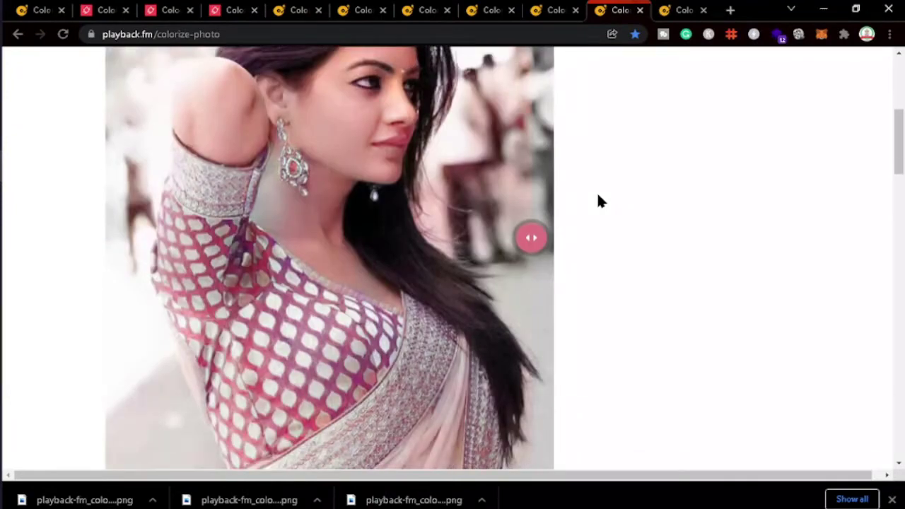
{"action": "mouse_move", "coordinate": [532, 238]}
{"action": "left_mouse_down"}
{"action": "mouse_move", "coordinate": [77, 259]}
{"action": "mouse_move", "coordinate": [537, 236]}
{"action": "left_mouse_up"}
- Review the other colorized result, then close the extra playback.fm tabs
{"action": "left_click", "coordinate": [684, 10]}
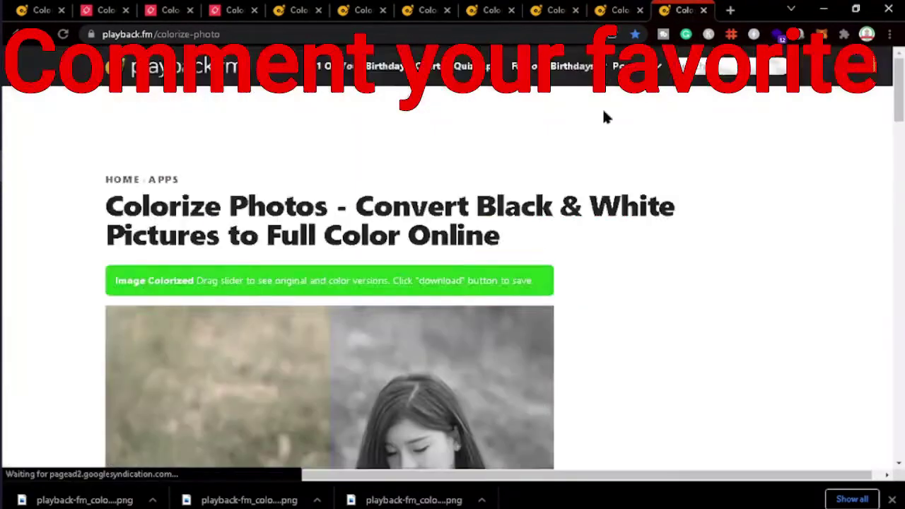
{"action": "scroll", "coordinate": [497, 269], "scroll_direction": "down", "scroll_amount": 3}
{"action": "scroll", "coordinate": [568, 403], "scroll_direction": "down", "scroll_amount": 3}
{"action": "scroll", "coordinate": [549, 343], "scroll_direction": "down", "scroll_amount": 2}
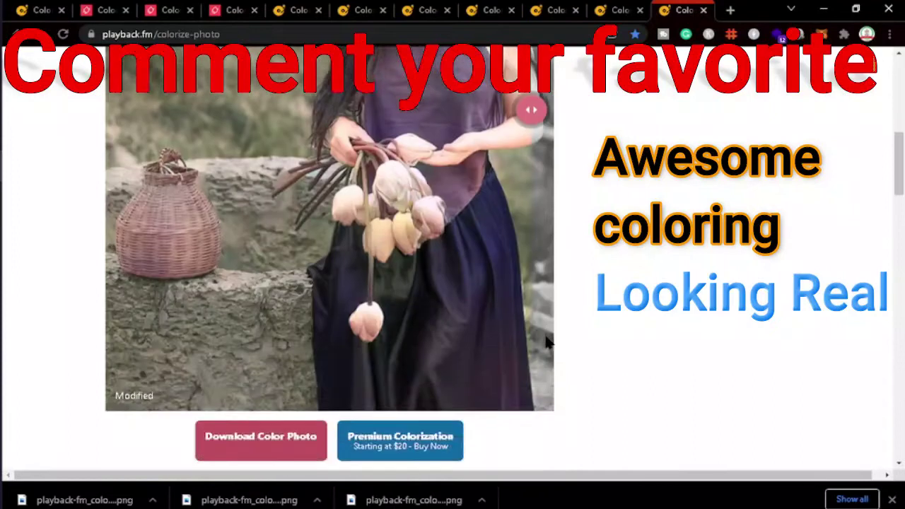
{"action": "scroll", "coordinate": [548, 343], "scroll_direction": "up", "scroll_amount": 3}
{"action": "scroll", "coordinate": [665, 355], "scroll_direction": "down", "scroll_amount": 4}
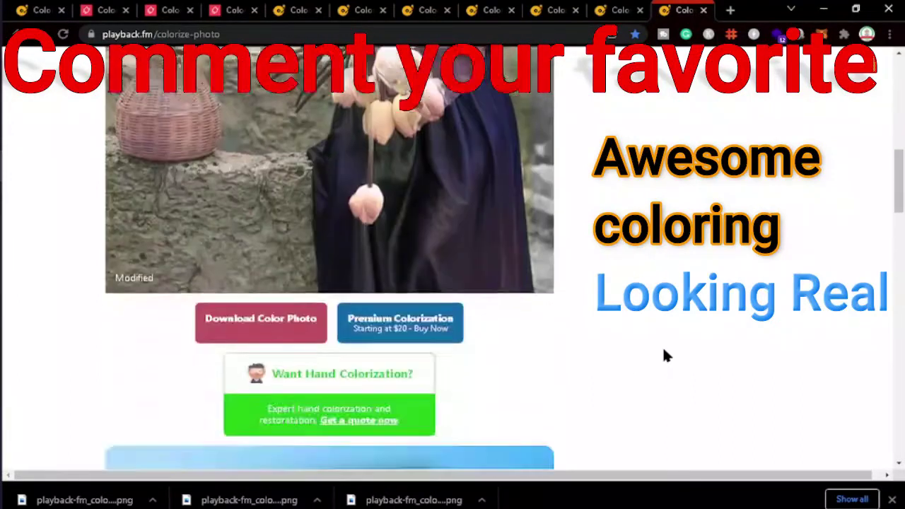
{"action": "scroll", "coordinate": [663, 356], "scroll_direction": "up", "scroll_amount": 2}
{"action": "left_click", "coordinate": [617, 10]}
{"action": "scroll", "coordinate": [377, 262], "scroll_direction": "down", "scroll_amount": 5}
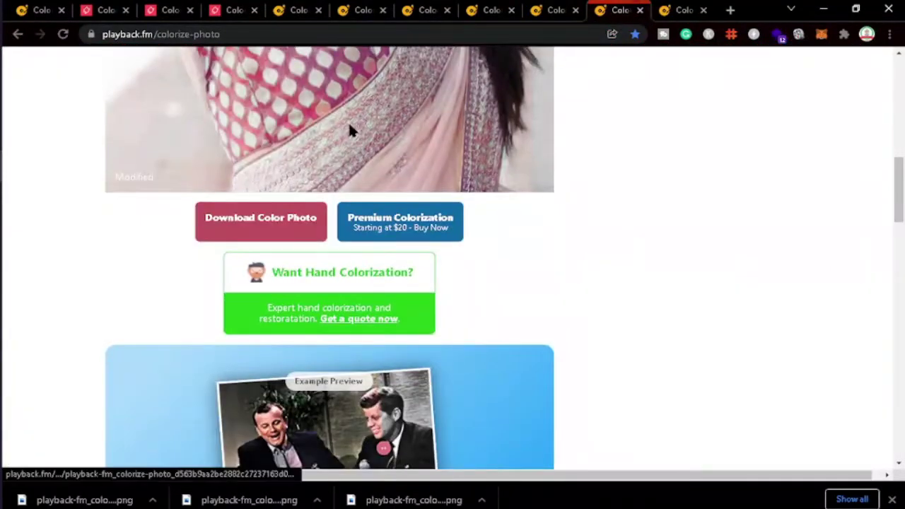
{"action": "key", "text": "ctrl+w"}
{"action": "key", "text": "ctrl+w"}
{"action": "key", "text": "ctrl+w"}
{"action": "scroll", "coordinate": [558, 250], "scroll_direction": "up", "scroll_amount": 7}
- Close another playback.fm tab and check the Photomyne tab that is still adding colors
{"action": "key", "text": "ctrl+w"}
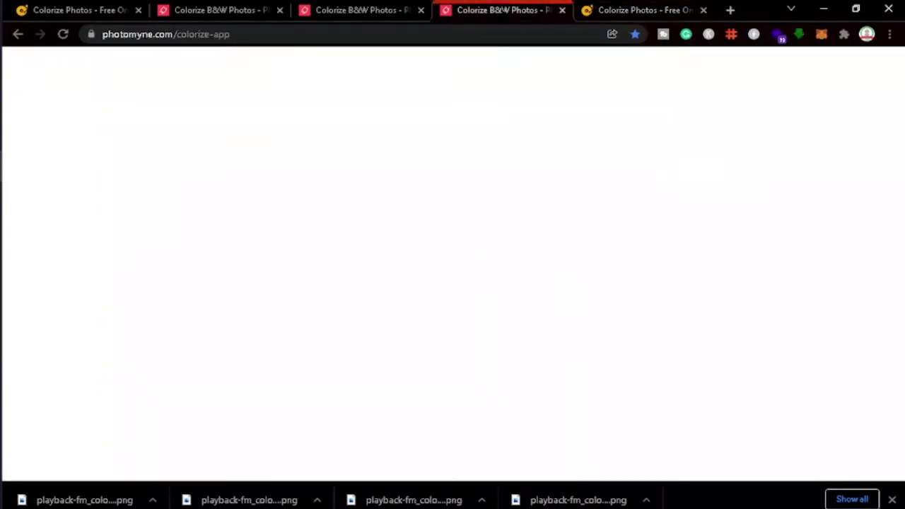
{"action": "scroll", "coordinate": [302, 267], "scroll_direction": "down", "scroll_amount": 4}
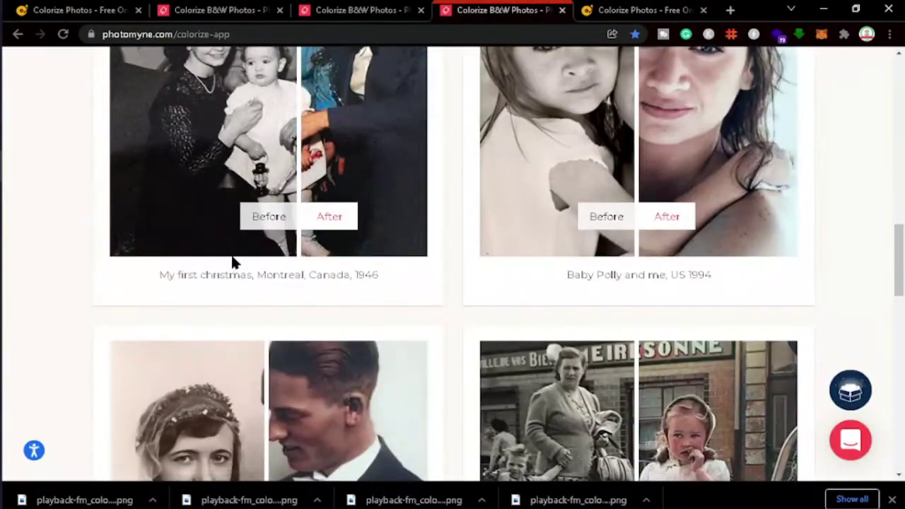
{"action": "scroll", "coordinate": [469, 216], "scroll_direction": "up", "scroll_amount": 5}
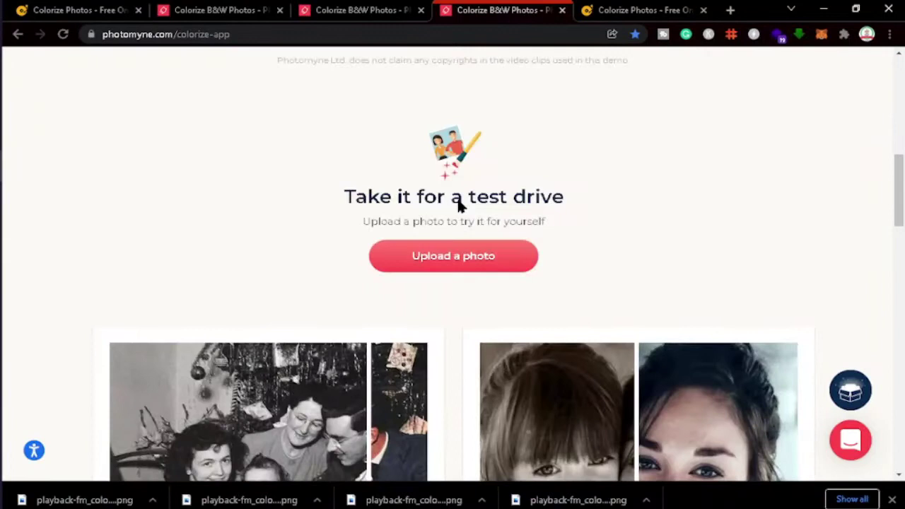
{"action": "scroll", "coordinate": [459, 206], "scroll_direction": "up", "scroll_amount": 5}
{"action": "left_click", "coordinate": [368, 10]}
{"action": "scroll", "coordinate": [279, 227], "scroll_direction": "up", "scroll_amount": 5}
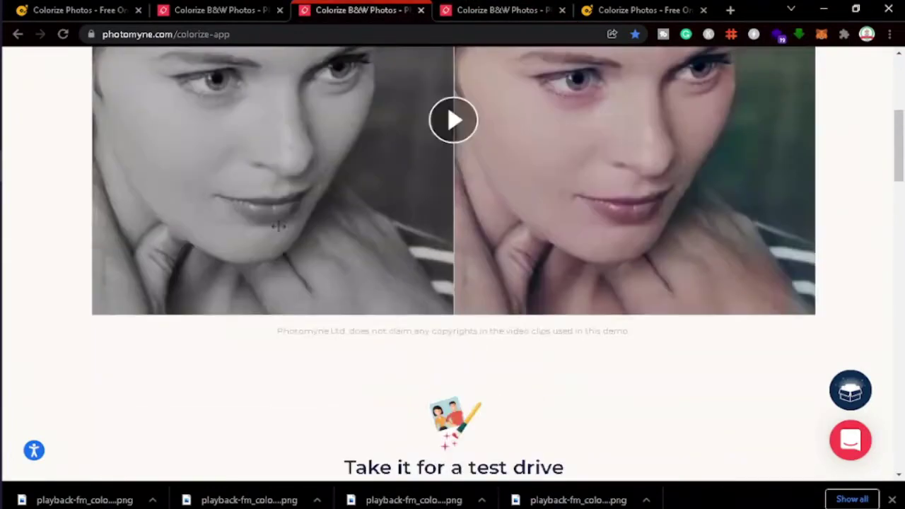
{"action": "scroll", "coordinate": [279, 226], "scroll_direction": "up", "scroll_amount": 5}
{"action": "left_click", "coordinate": [227, 10]}
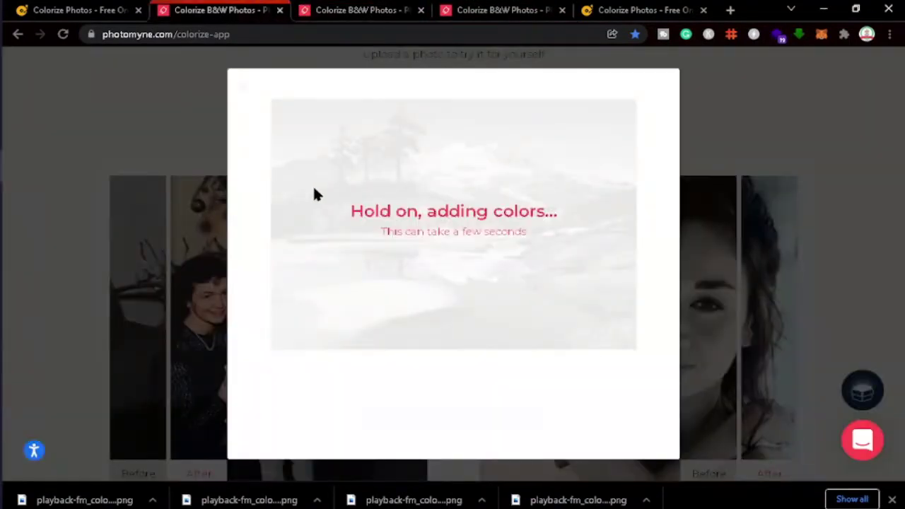
{"action": "triple_click", "coordinate": [400, 220]}
{"action": "left_click", "coordinate": [400, 210]}
- Scroll another Photomyne colorize tab down to its 'Take it for a test drive' section
{"action": "left_click", "coordinate": [368, 9]}
{"action": "scroll", "coordinate": [385, 204], "scroll_direction": "down", "scroll_amount": 2}
{"action": "scroll", "coordinate": [385, 203], "scroll_direction": "down", "scroll_amount": 5}
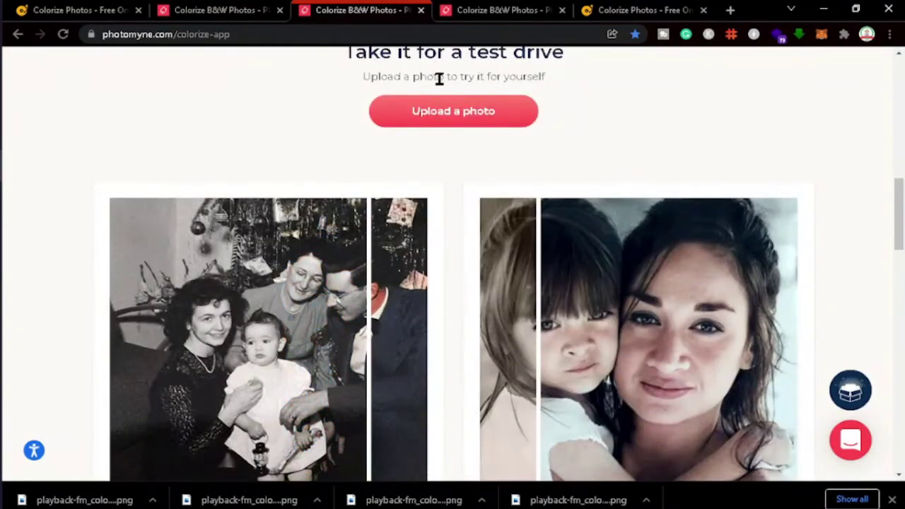
- Upload nature-00.jpg to Photomyne and start colorizing the mountain photo
{"action": "left_click", "coordinate": [442, 125]}
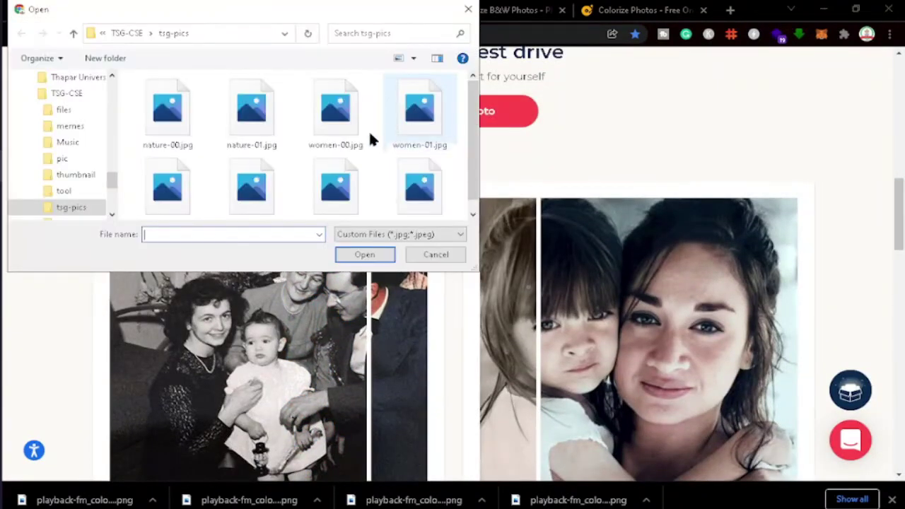
{"action": "double_click", "coordinate": [196, 133]}
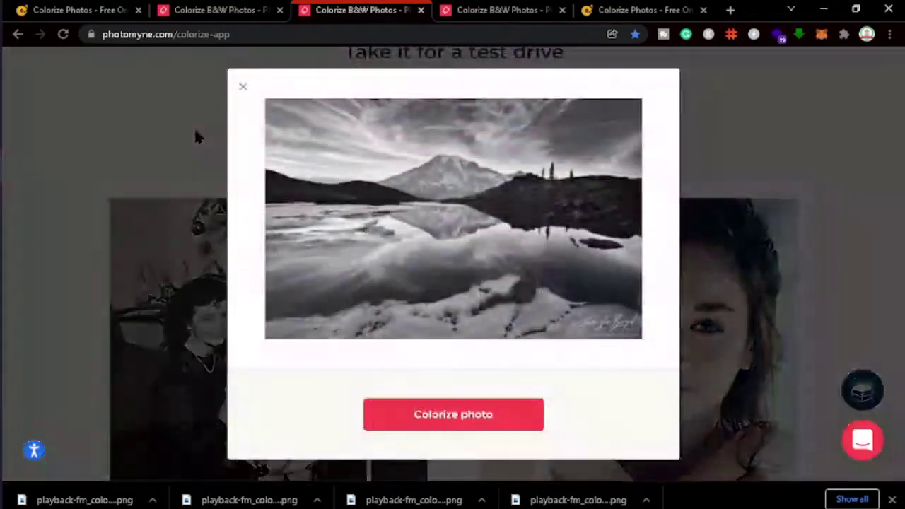
{"action": "left_click", "coordinate": [450, 417]}
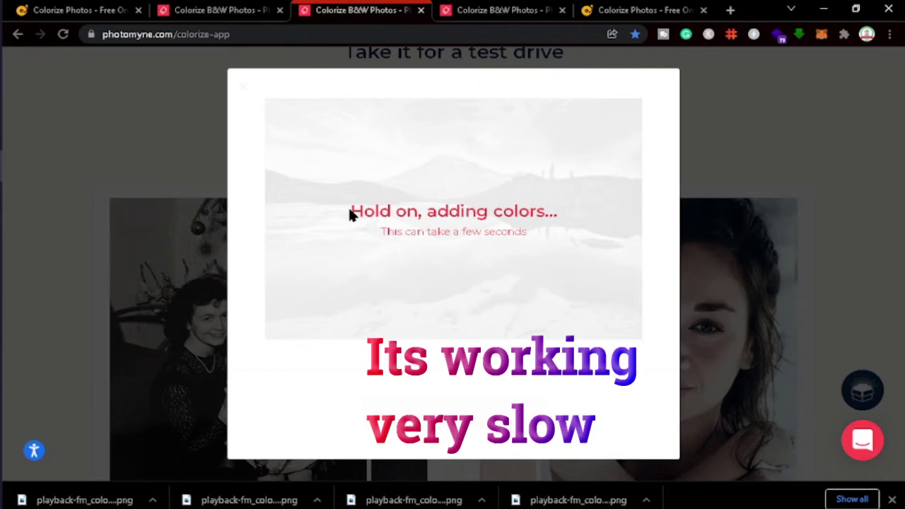
- Check colorizing progress, then go to the playback.fm tab showing the 'Image Colorized' landscape
{"action": "triple_click", "coordinate": [495, 220]}
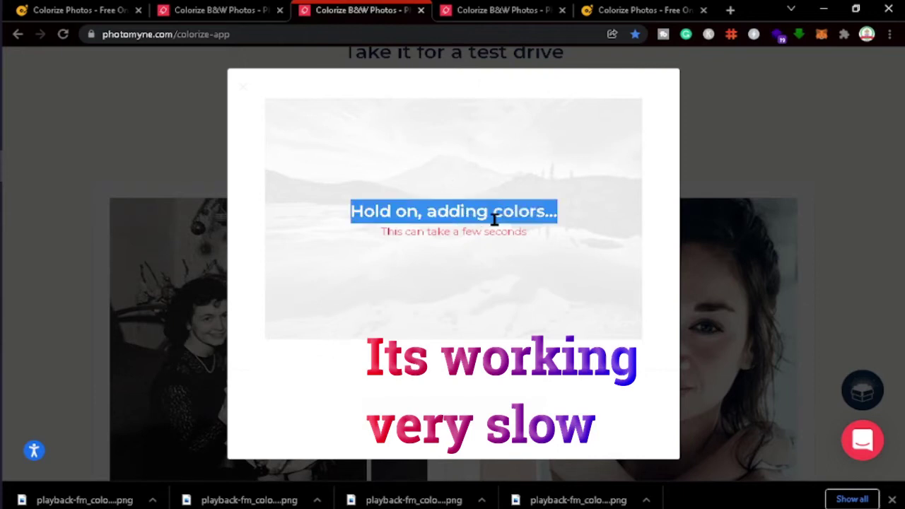
{"action": "left_click", "coordinate": [495, 221]}
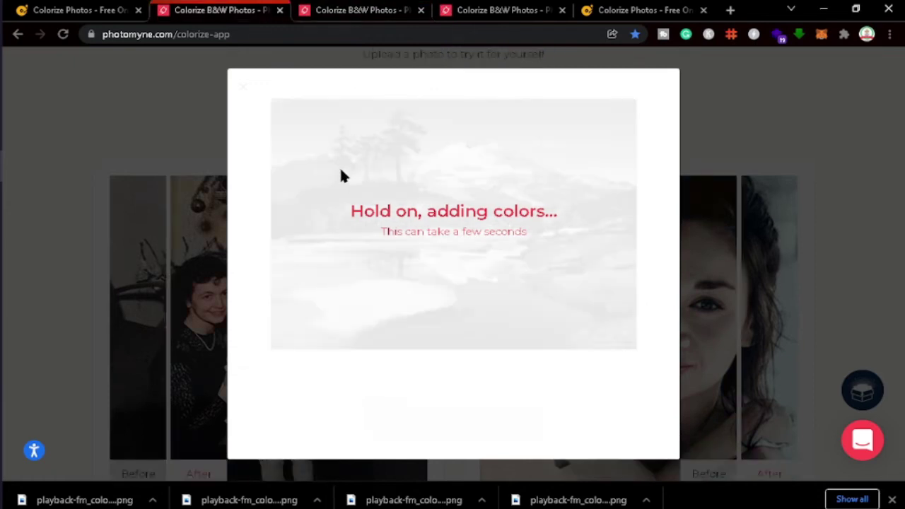
{"action": "left_click_drag", "start_coordinate": [418, 207], "coordinate": [512, 257]}
{"action": "left_click", "coordinate": [512, 257]}
{"action": "left_click", "coordinate": [110, 34]}
{"action": "left_click_drag", "start_coordinate": [112, 34], "coordinate": [290, 34]}
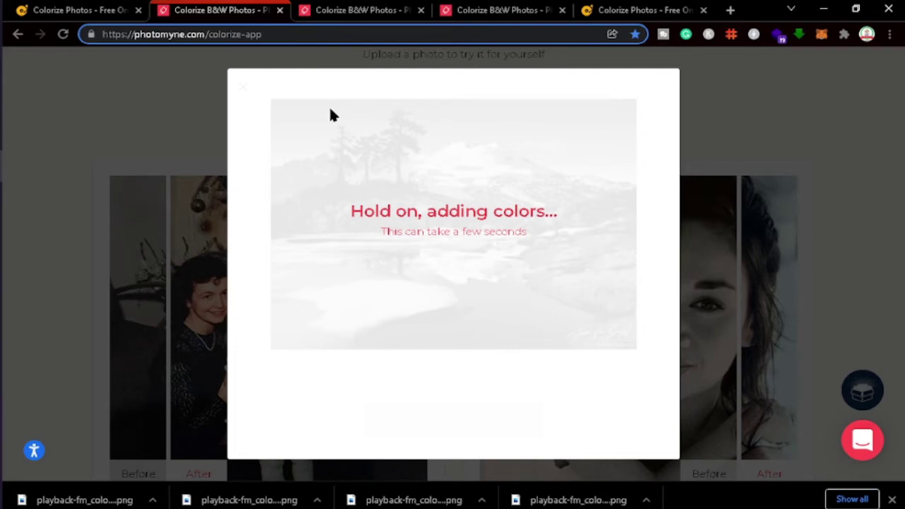
{"action": "left_click_drag", "start_coordinate": [364, 196], "coordinate": [597, 253]}
{"action": "left_click", "coordinate": [435, 76]}
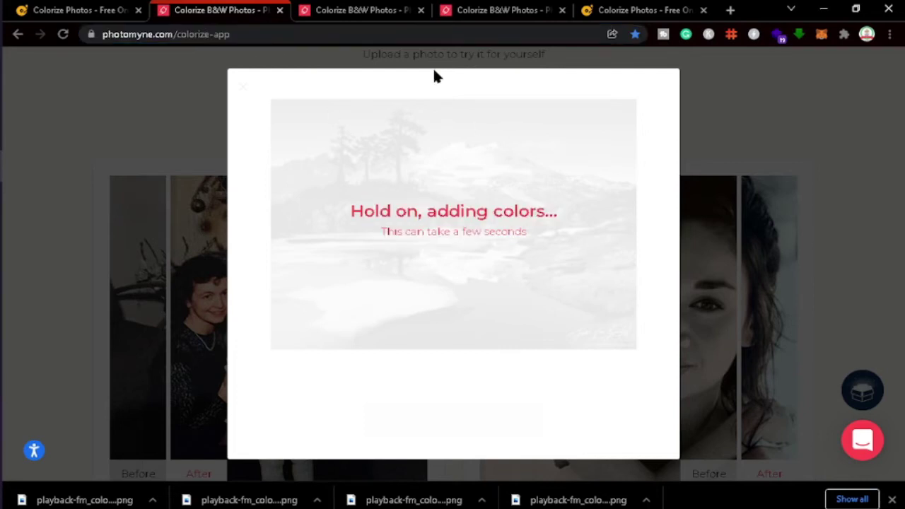
{"action": "left_click", "coordinate": [368, 10]}
{"action": "left_click", "coordinate": [623, 10]}
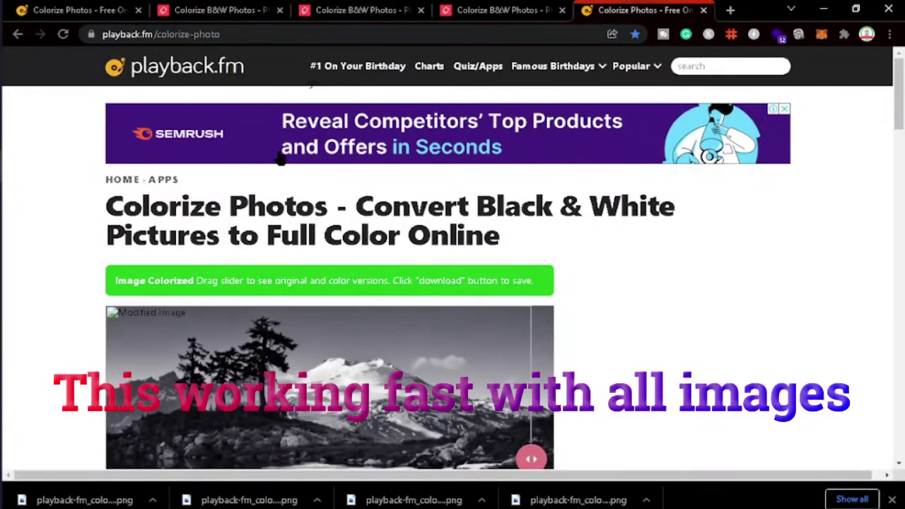
- Download the colorized portrait of the woman in the dark gown as a PNG
{"action": "left_click_drag", "start_coordinate": [275, 200], "coordinate": [586, 240]}
{"action": "left_click", "coordinate": [585, 240]}
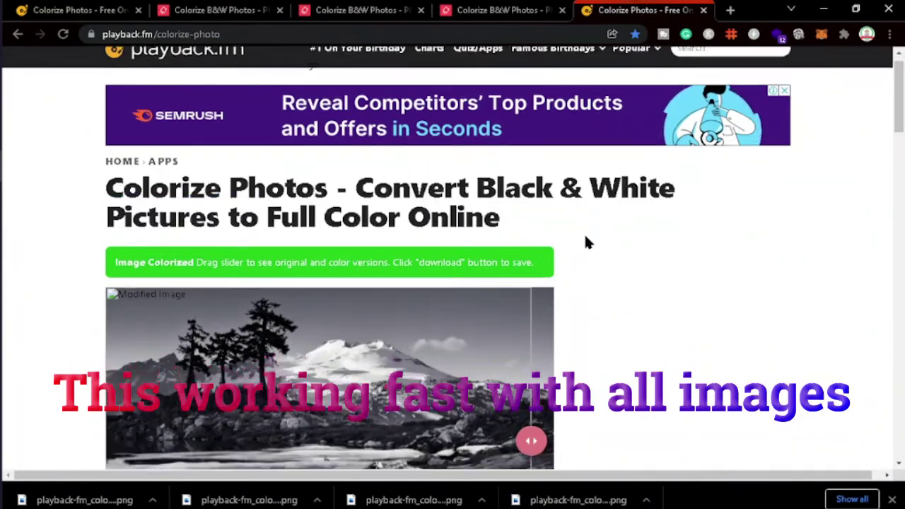
{"action": "scroll", "coordinate": [586, 242], "scroll_direction": "down", "scroll_amount": 5}
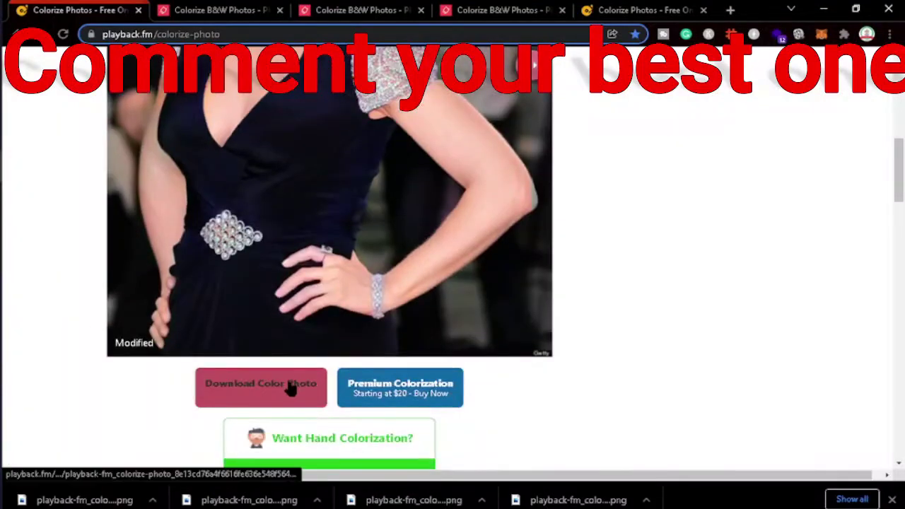
{"action": "left_click", "coordinate": [300, 386]}
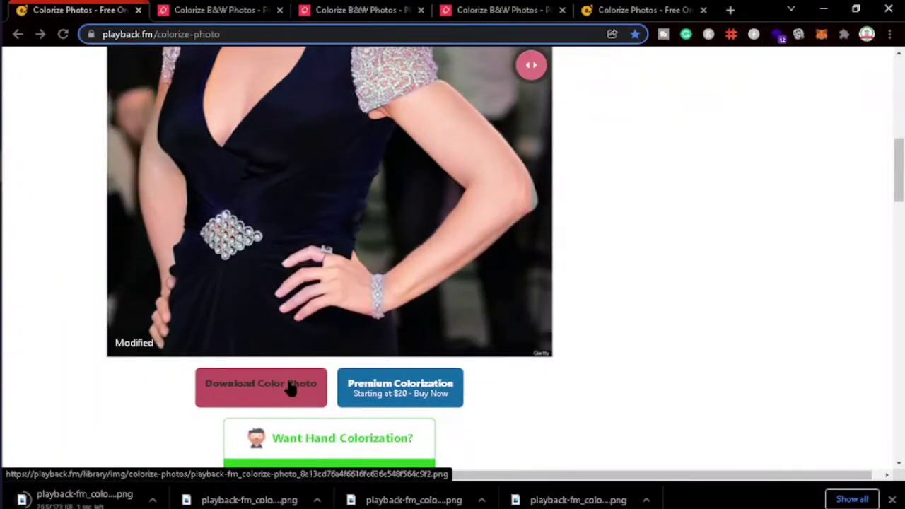